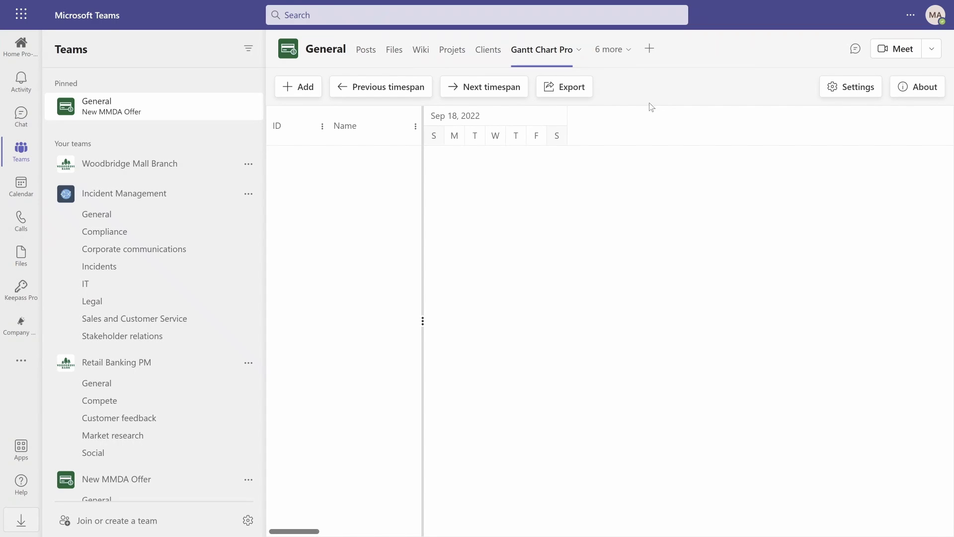
# Look over the apps that can be added as tabs to the General channel and leave without adding one.
pyautogui.click(649, 48)
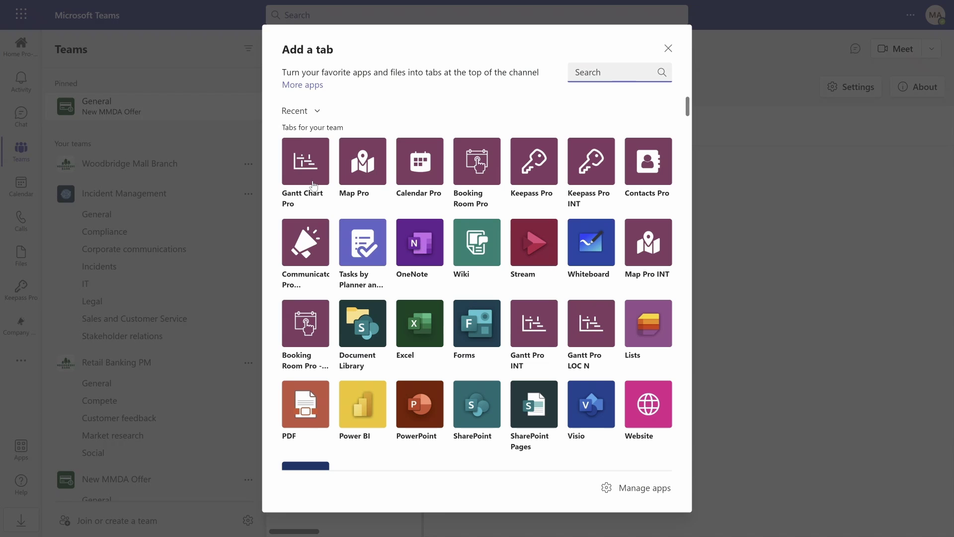
pyautogui.click(668, 49)
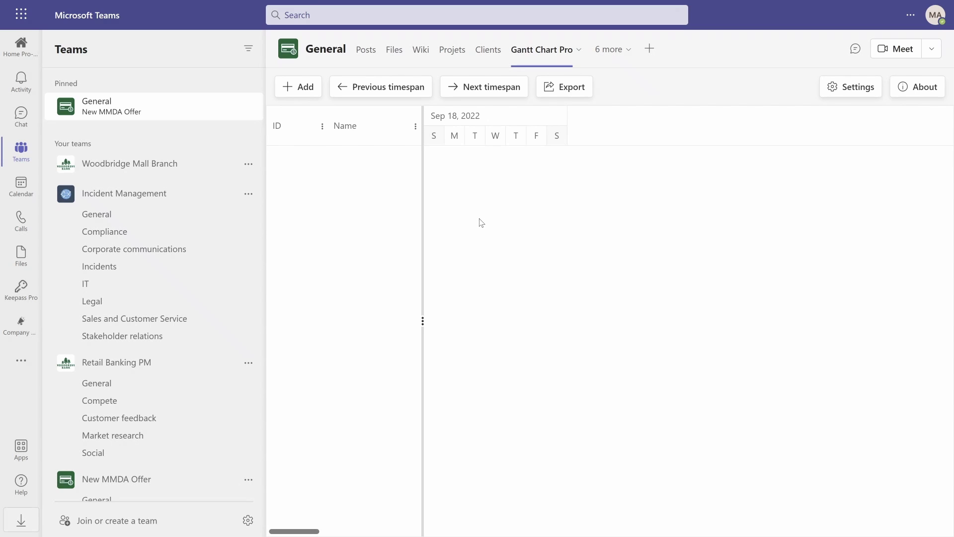
# Create a new Gantt task and name it "Revue des documents".
pyautogui.click(307, 91)
pyautogui.click(519, 272)
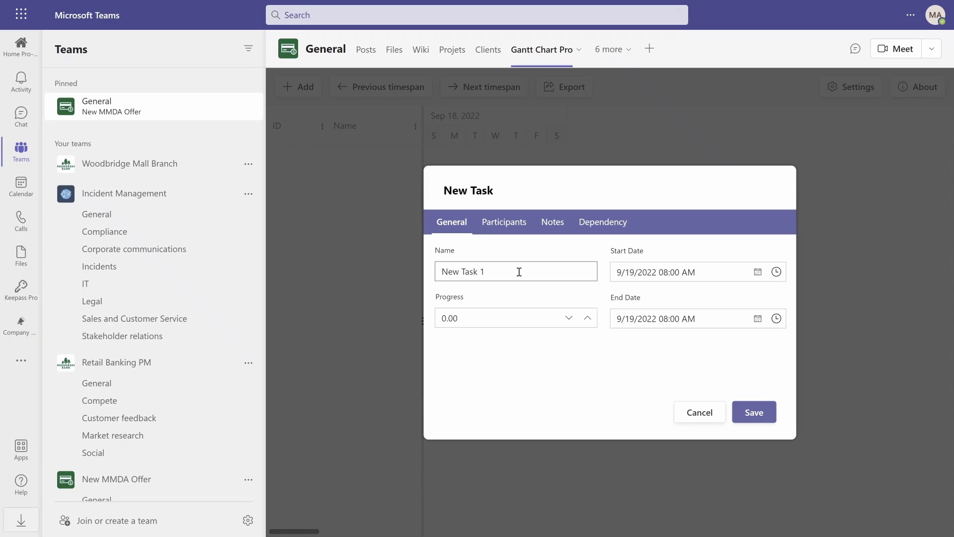
pyautogui.hotkey('ctrl', 'a')
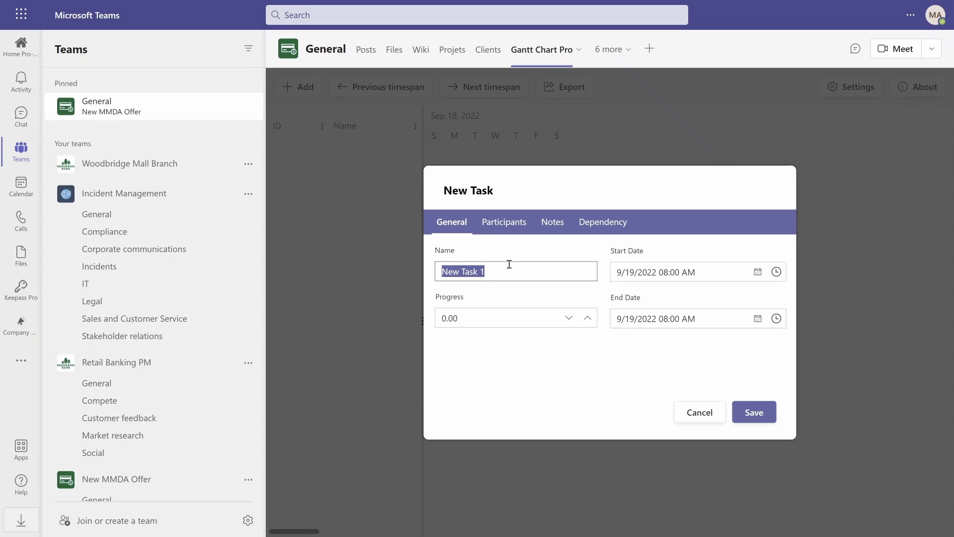
pyautogui.write('Rev')
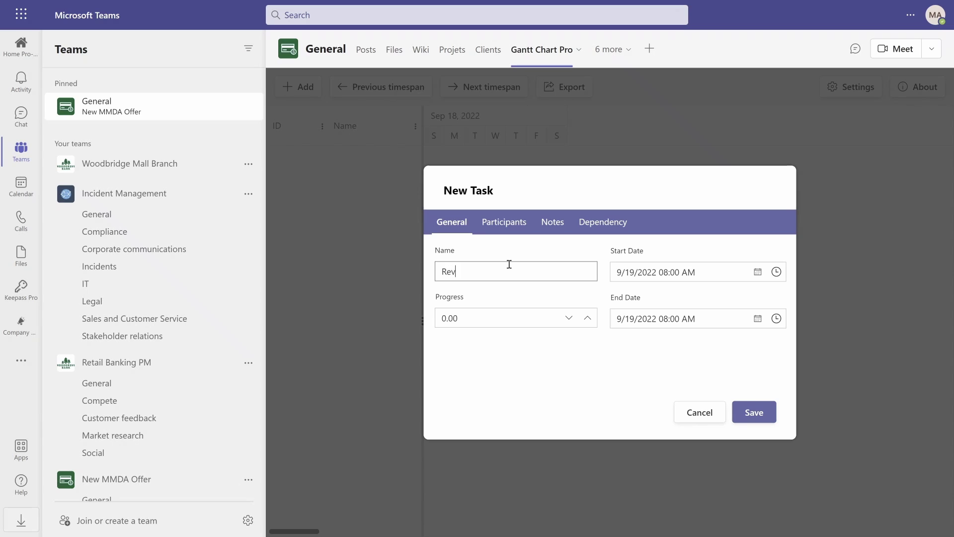
pyautogui.write('ue des do')
pyautogui.write('ucme')
pyautogui.press('BackSpace')
pyautogui.press('BackSpace')
pyautogui.write('ment')
# Set the new task's end date to 9/28/2022 and save the task.
pyautogui.click(757, 318)
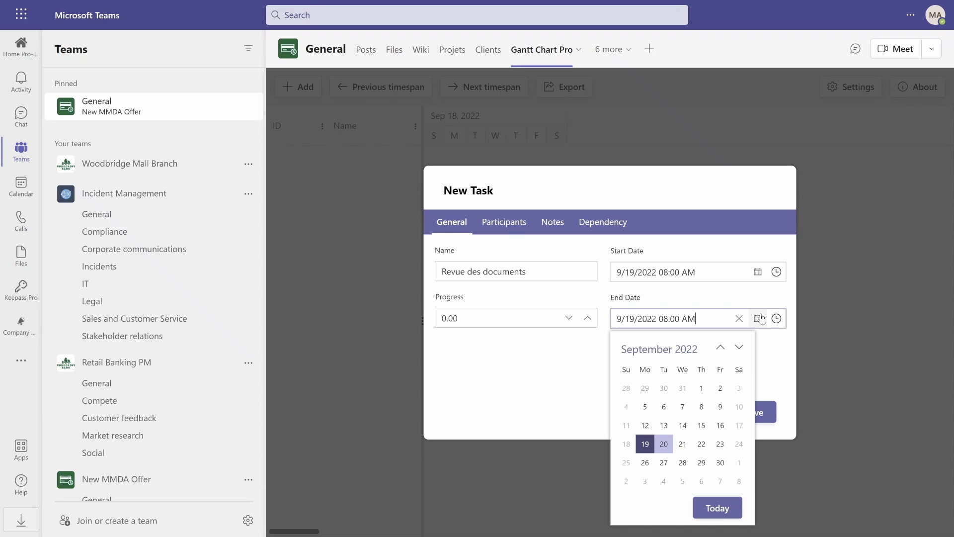
pyautogui.click(682, 462)
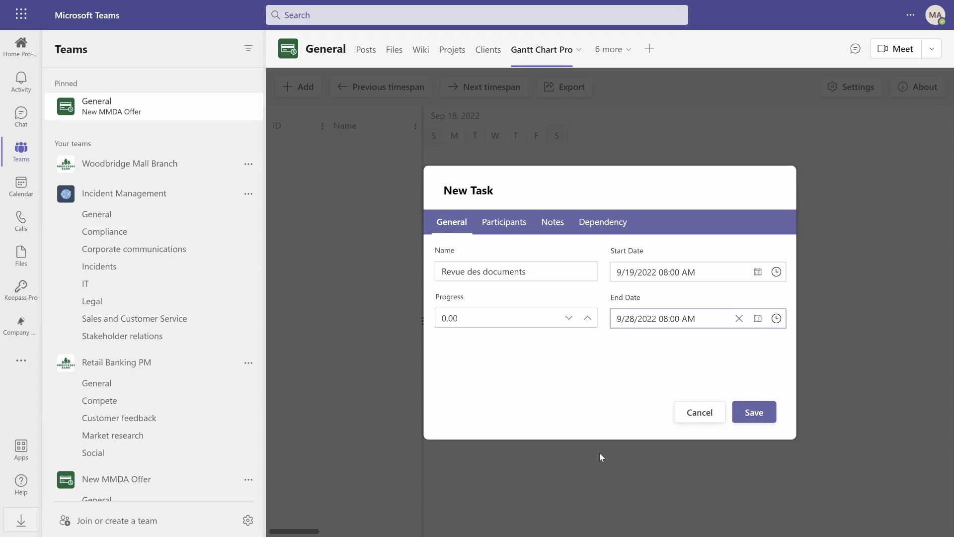
pyautogui.click(754, 412)
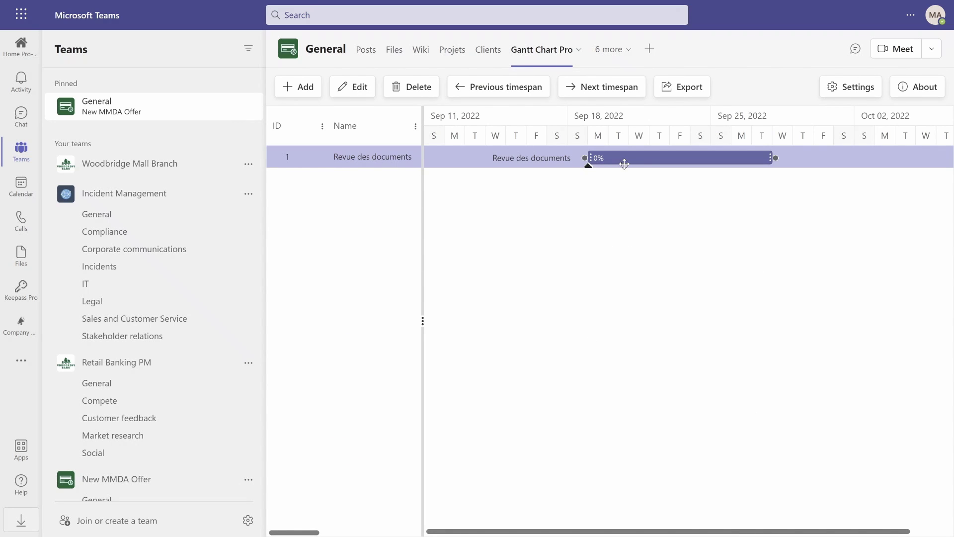
# Assign the third listed participant to the Revue des documents task, check its notes and dependencies, and save.
pyautogui.doubleClick(546, 165)
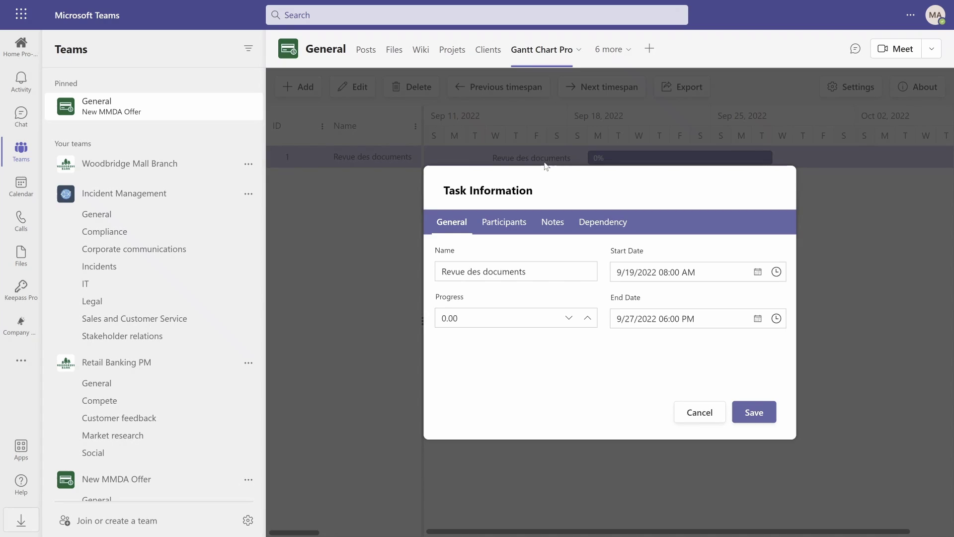
pyautogui.click(506, 226)
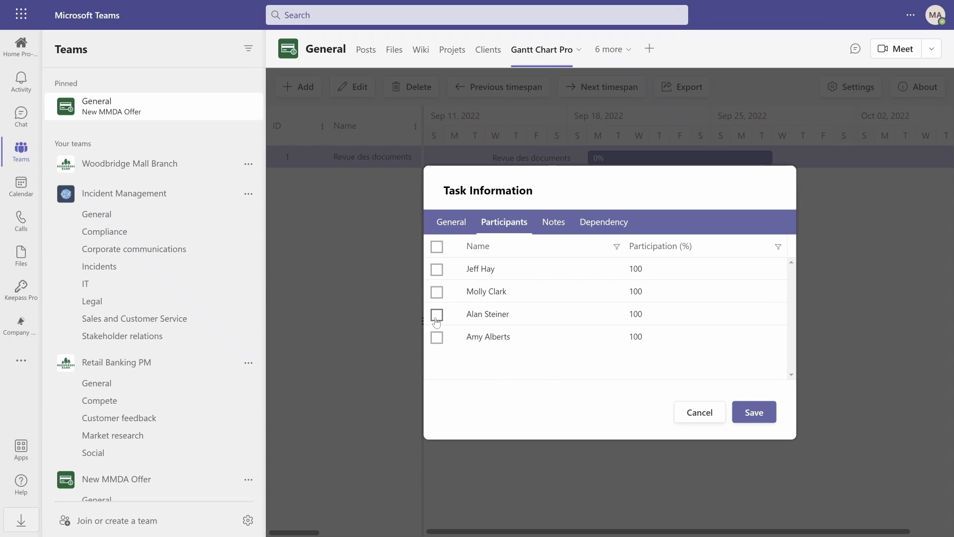
pyautogui.click(437, 315)
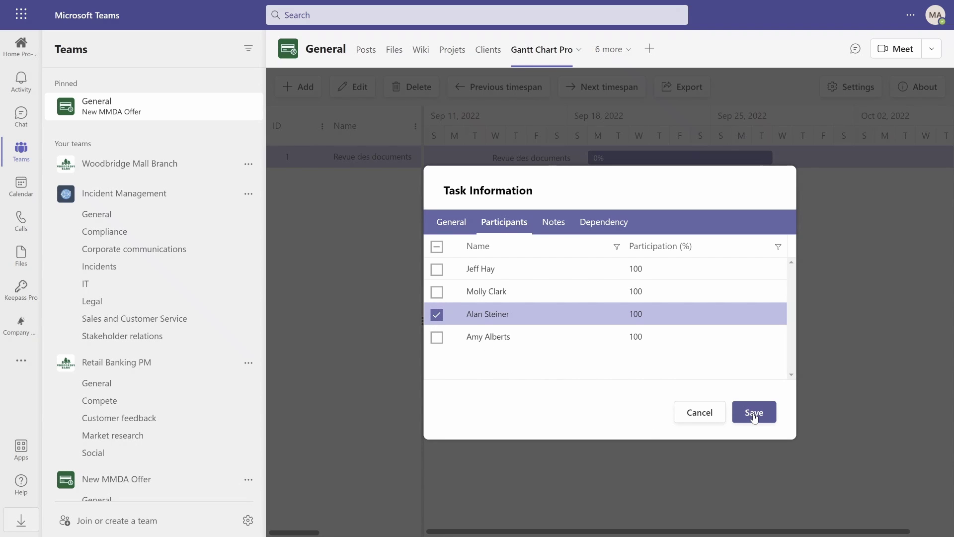
pyautogui.click(549, 220)
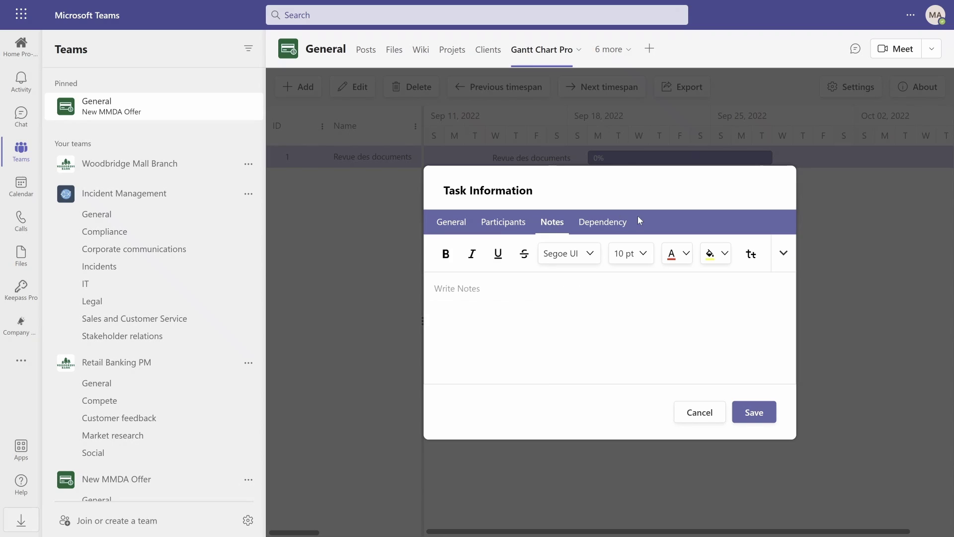
pyautogui.click(613, 227)
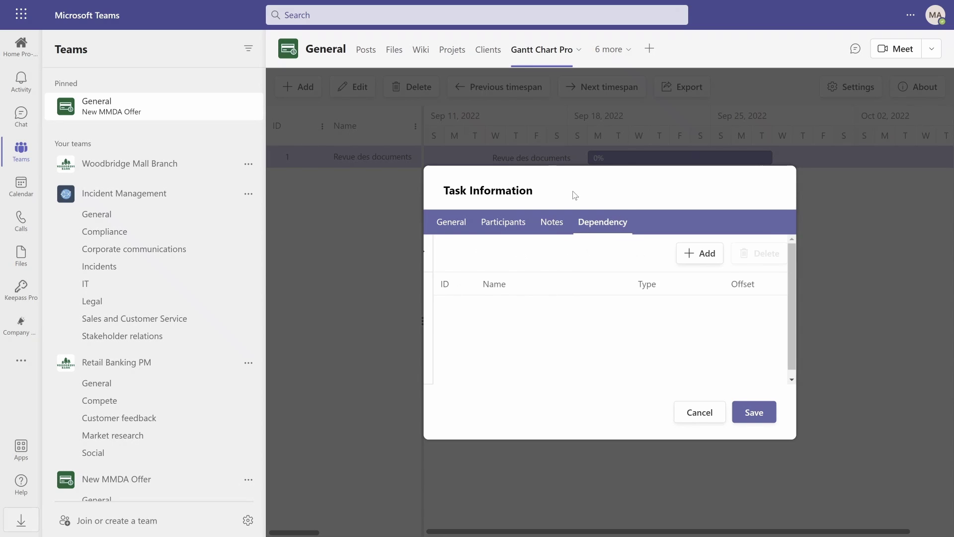
pyautogui.click(754, 413)
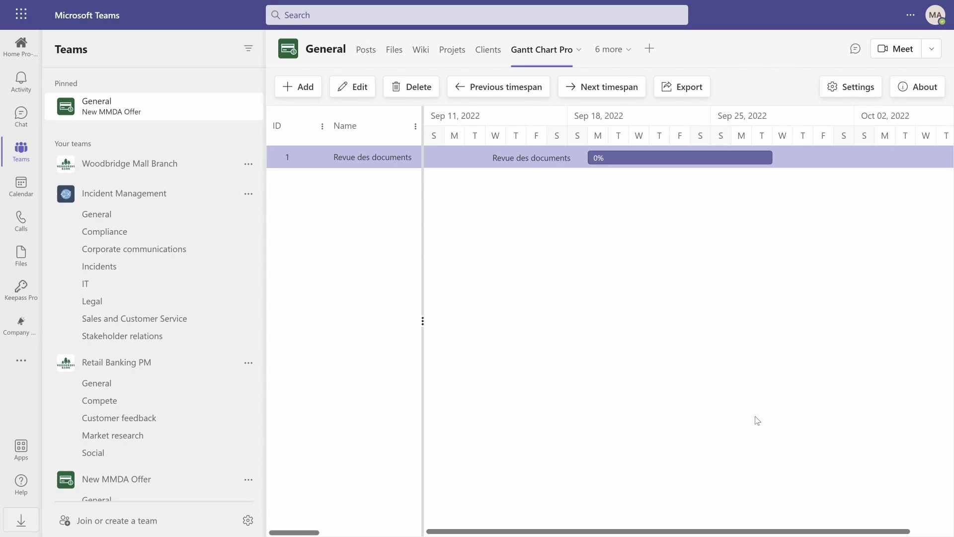
# Add a new task below Revue des documents.
pyautogui.rightClick(389, 161)
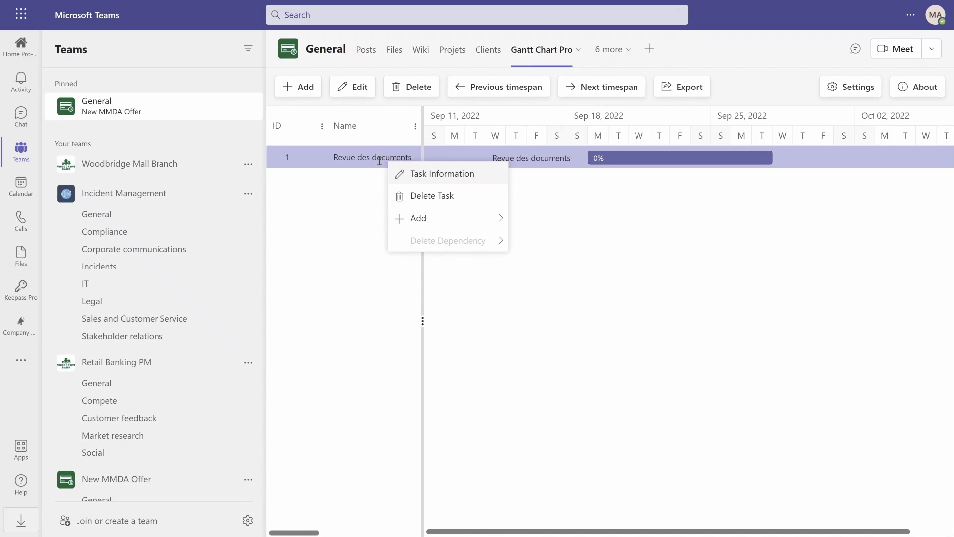
pyautogui.moveTo(471, 226)
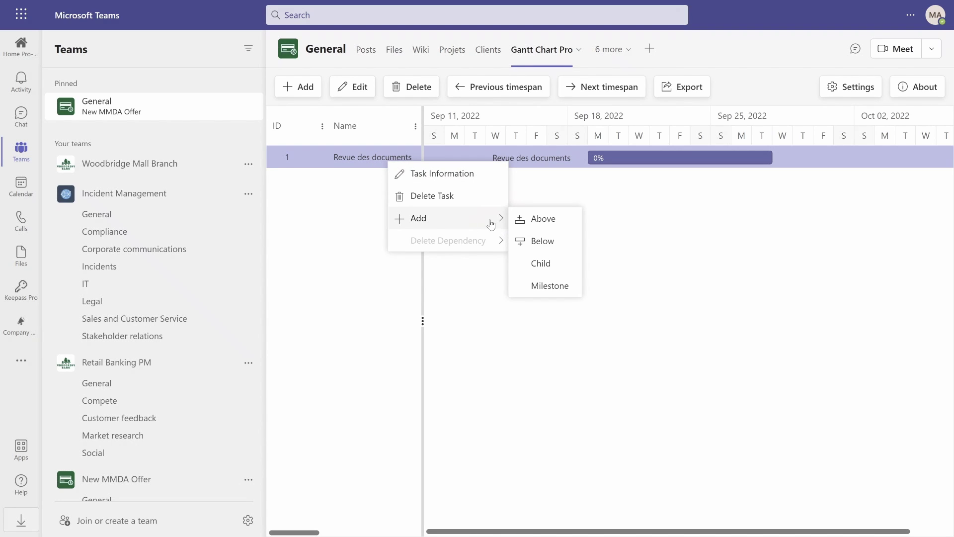
pyautogui.click(558, 249)
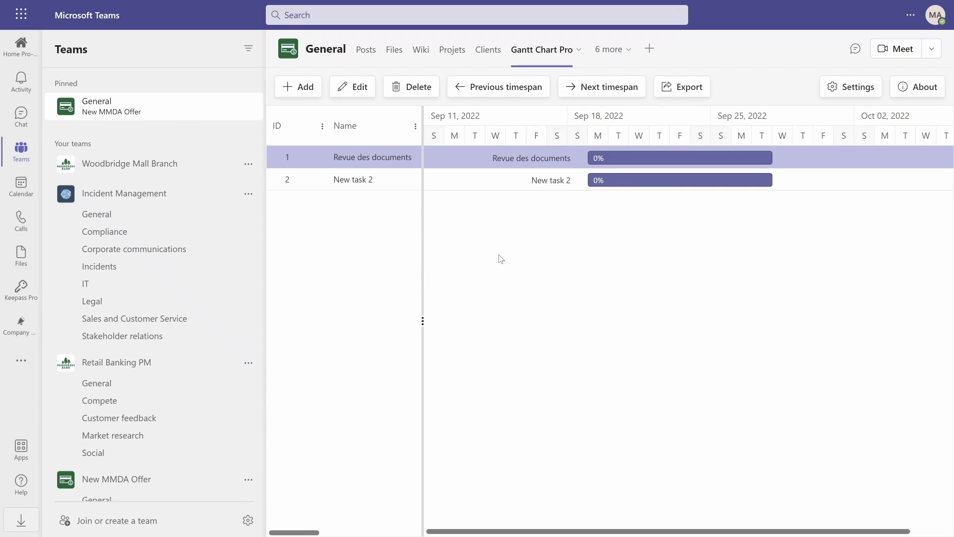
# Set New task 2 to start on 9/30/2022 and end on 10/3/2022, and save it.
pyautogui.doubleClick(363, 179)
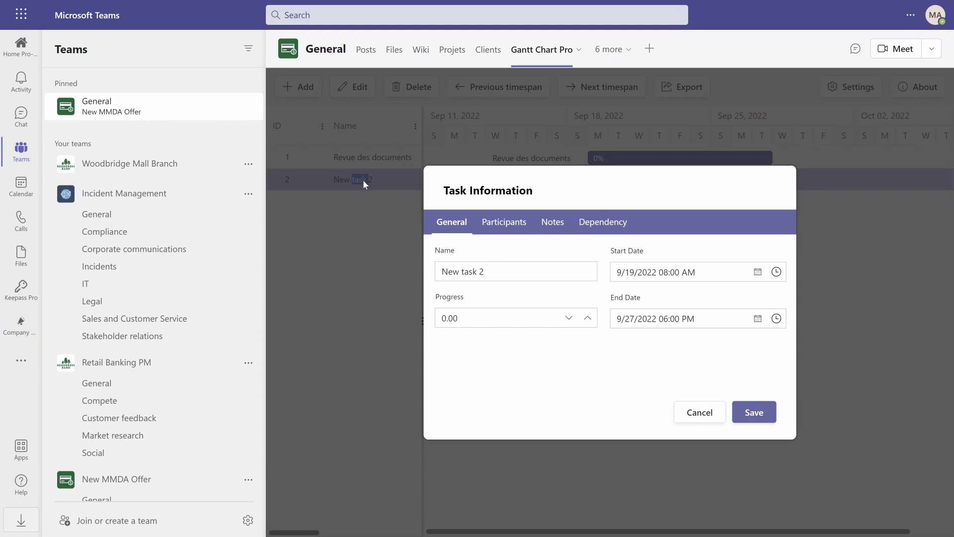
pyautogui.doubleClick(519, 273)
pyautogui.tripleClick(518, 273)
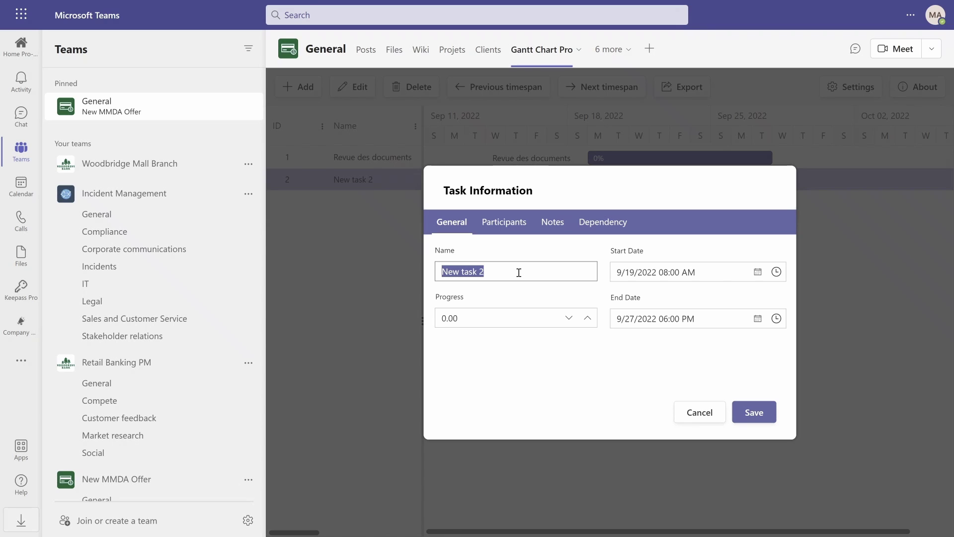
pyautogui.click(757, 272)
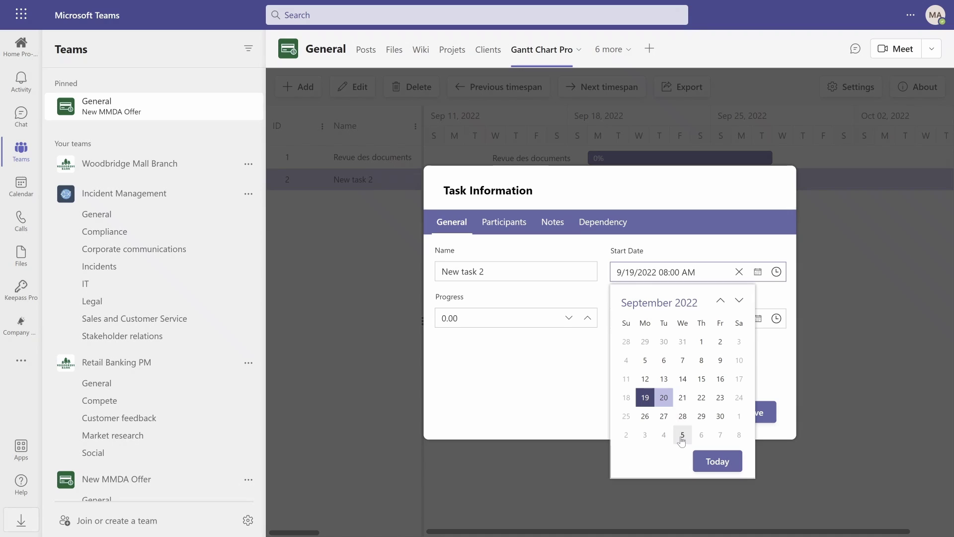
pyautogui.click(720, 416)
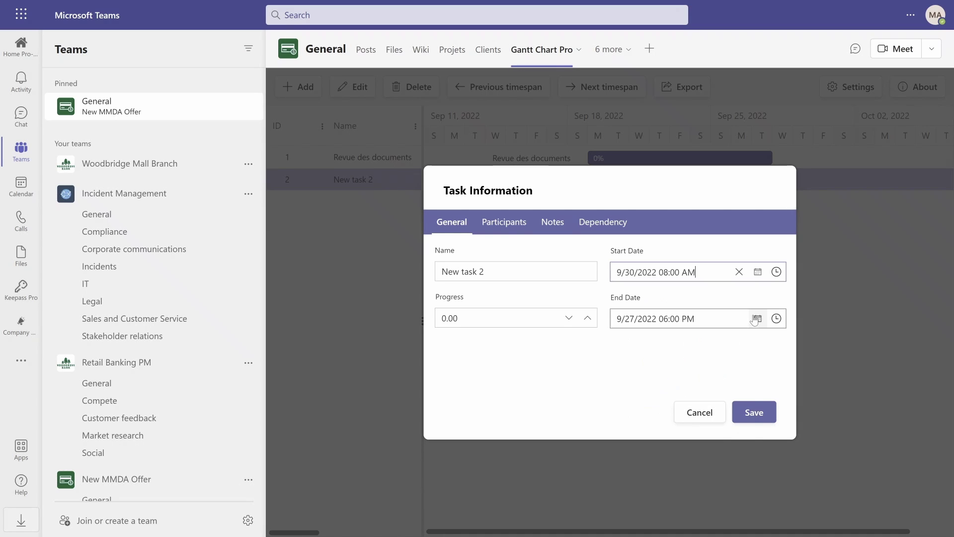
pyautogui.click(758, 318)
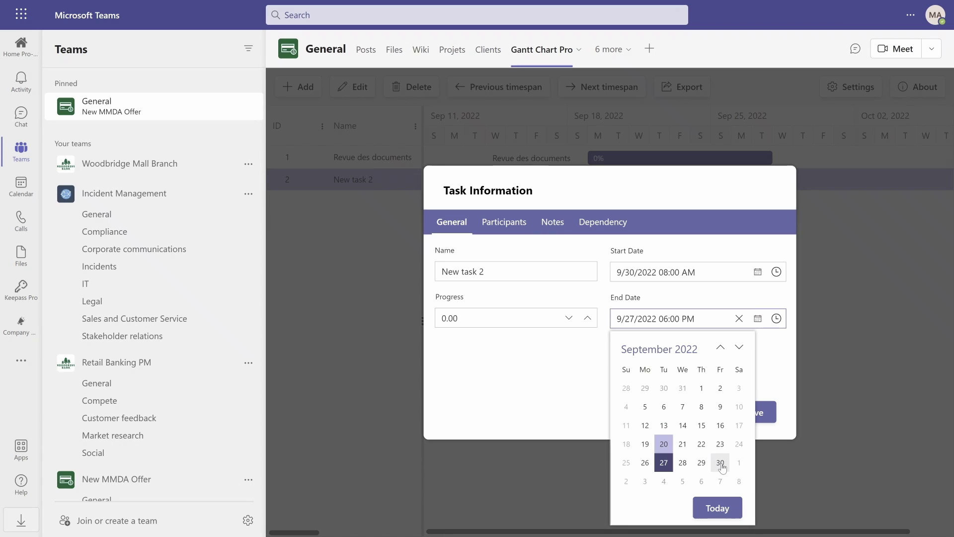
pyautogui.click(645, 481)
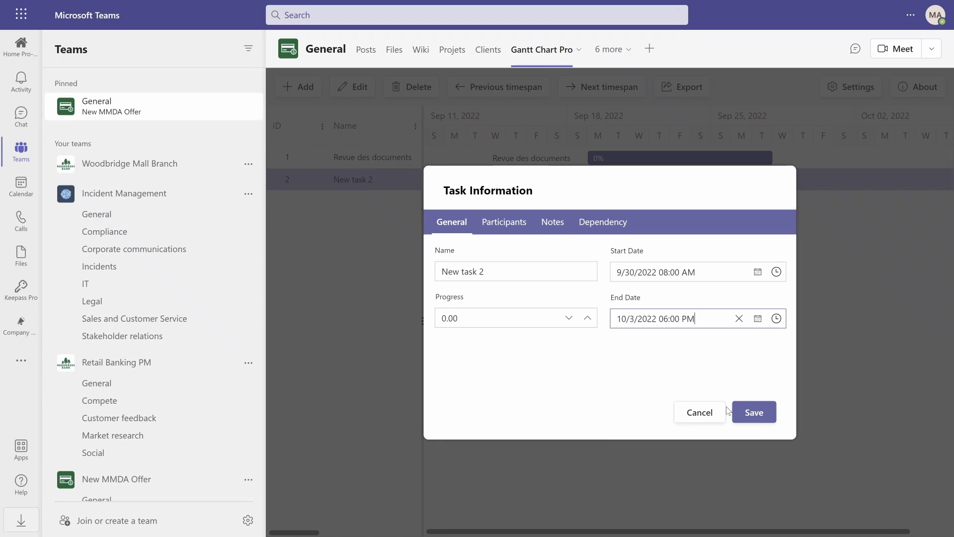
pyautogui.click(751, 413)
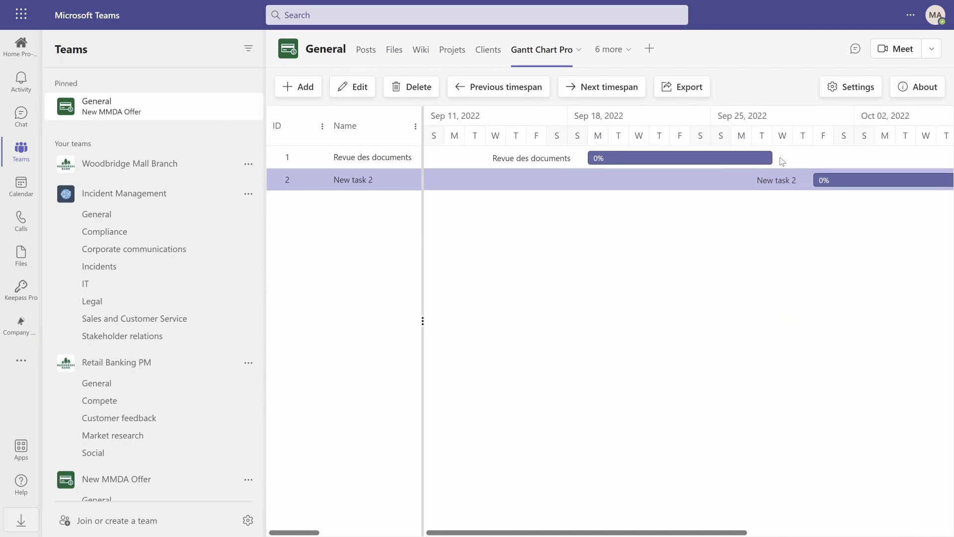
# Create a dependency linking the start of New task 2 to the end of Revue des documents.
pyautogui.moveTo(770, 158)
pyautogui.moveTo(778, 158)
pyautogui.mouseDown()
pyautogui.moveTo(814, 181)
pyautogui.moveTo(777, 158)
pyautogui.mouseUp()
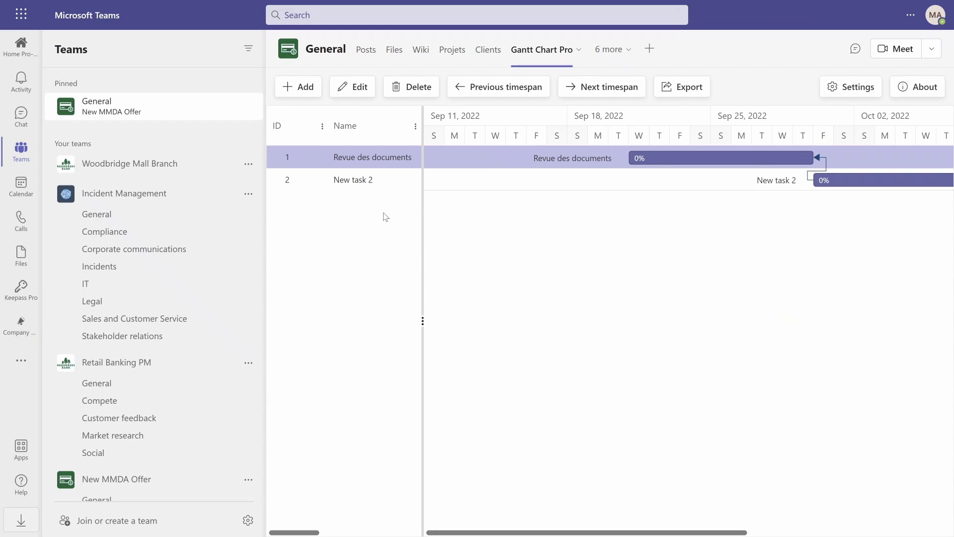
# Add two child tasks under Revue des documents.
pyautogui.rightClick(396, 157)
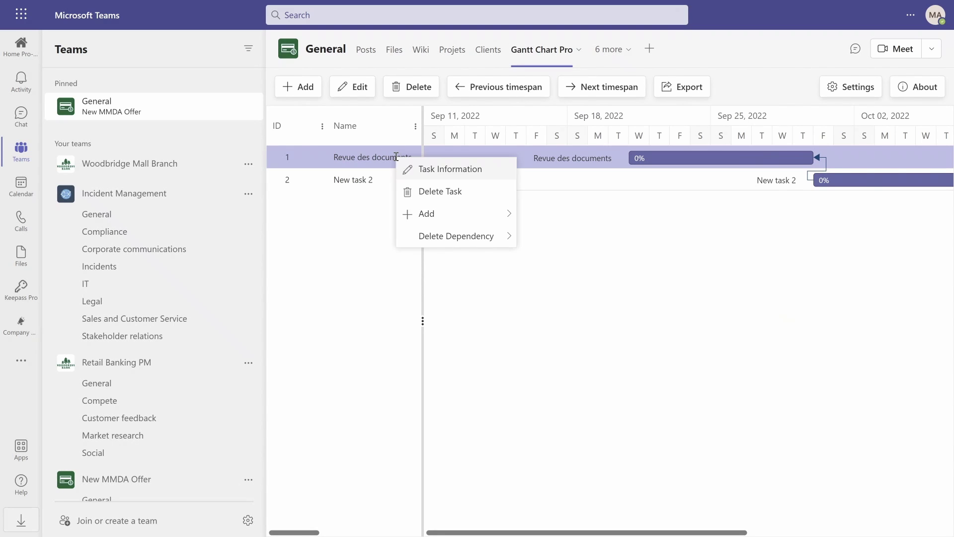
pyautogui.moveTo(463, 213)
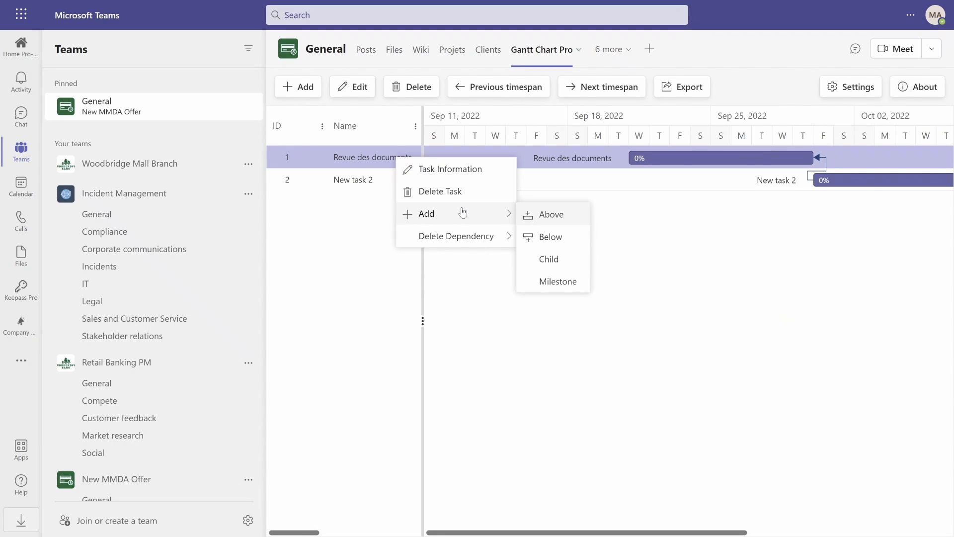
pyautogui.click(562, 259)
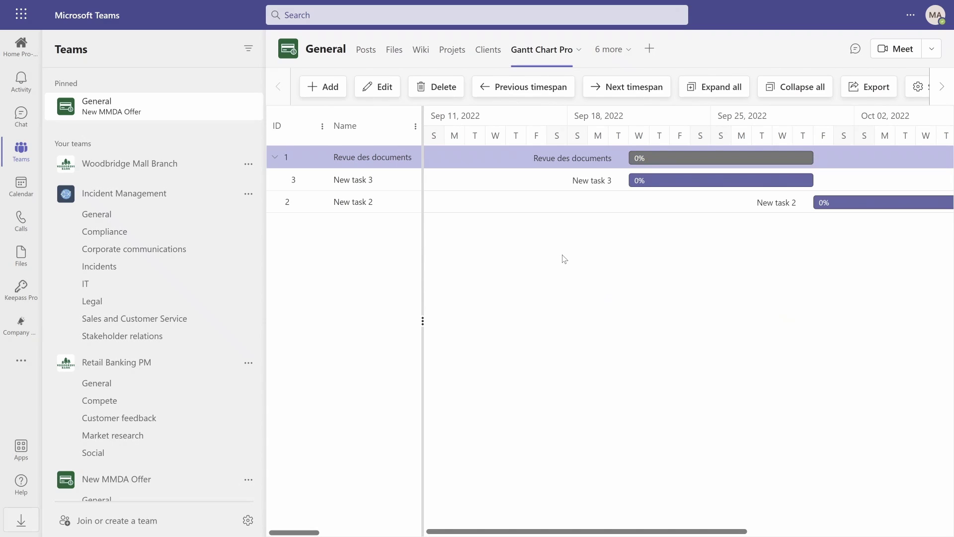
pyautogui.rightClick(397, 155)
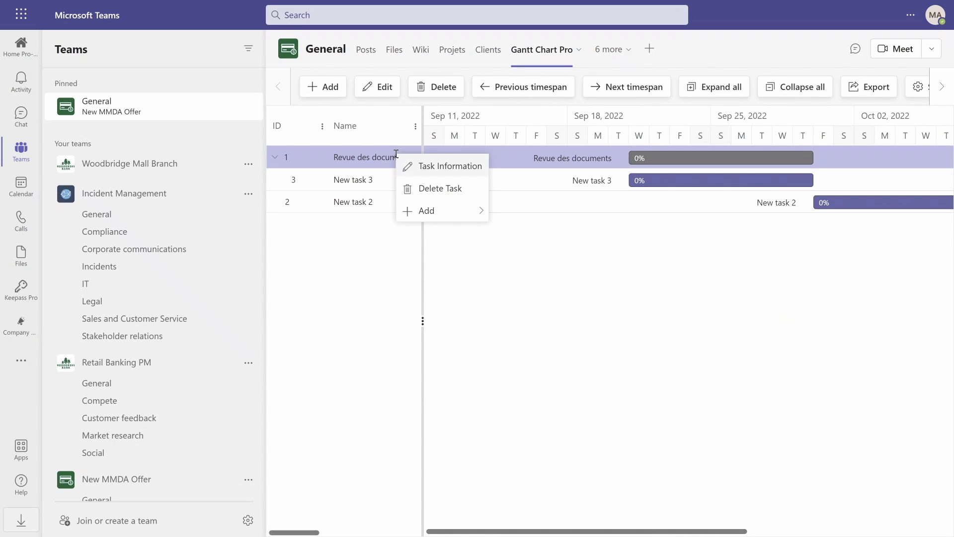
pyautogui.moveTo(454, 210)
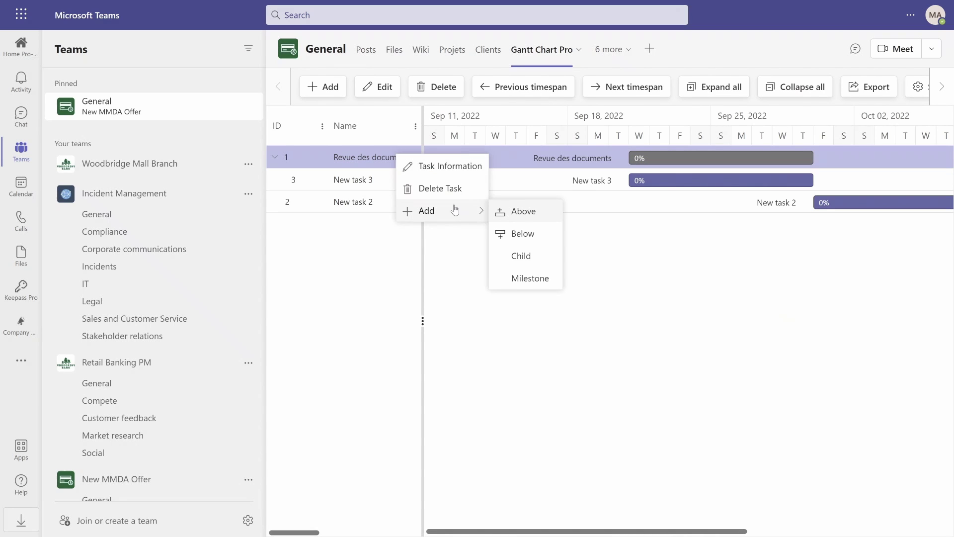
pyautogui.click(540, 256)
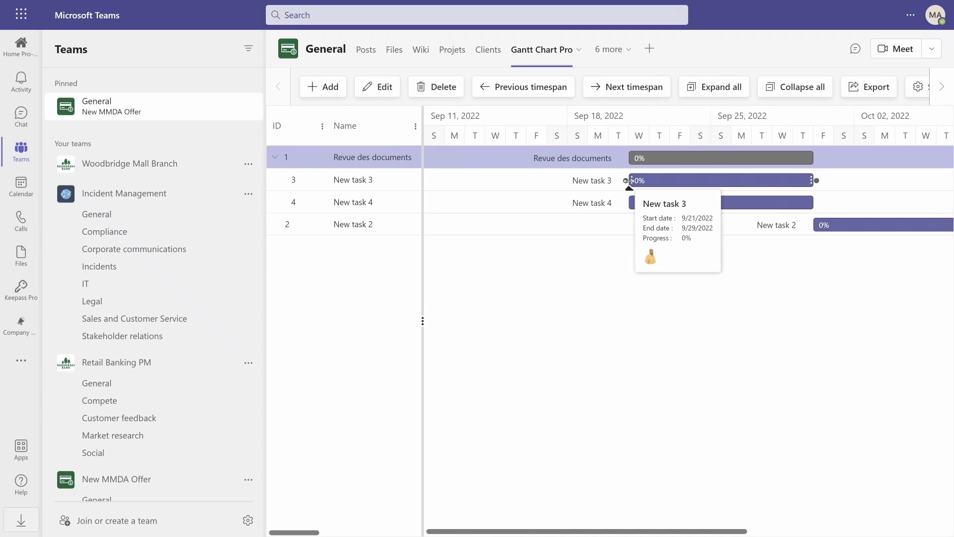
# Shorten New task 3 in the chart to start on Thursday, September 22, and set its progress to 39%.
pyautogui.moveTo(630, 180); pyautogui.dragTo(658, 180)
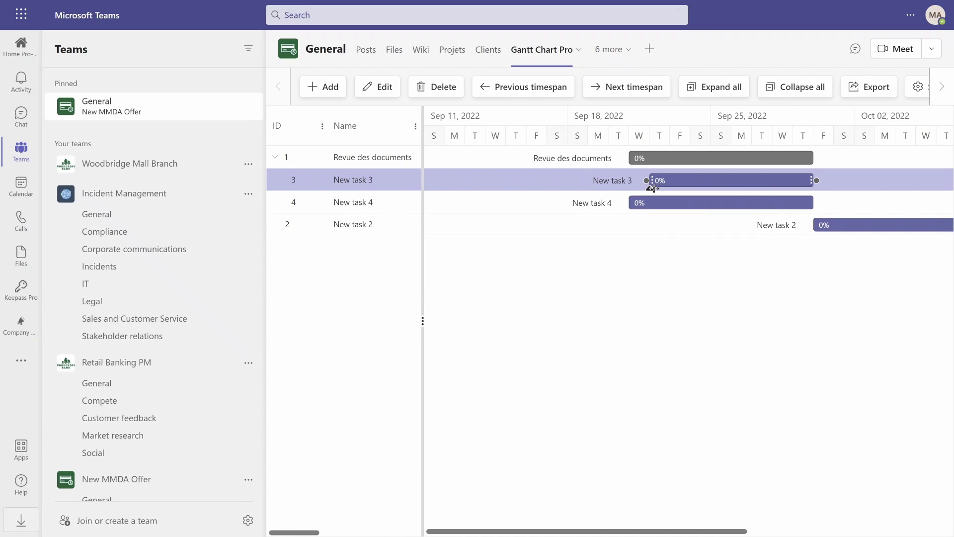
pyautogui.moveTo(651, 188); pyautogui.dragTo(713, 187)
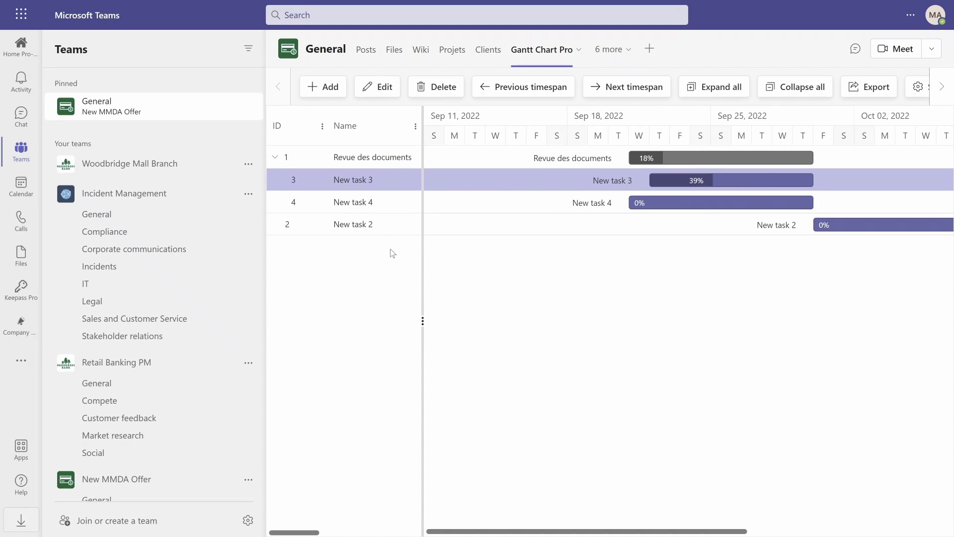
pyautogui.rightClick(388, 162)
pyautogui.moveTo(442, 221)
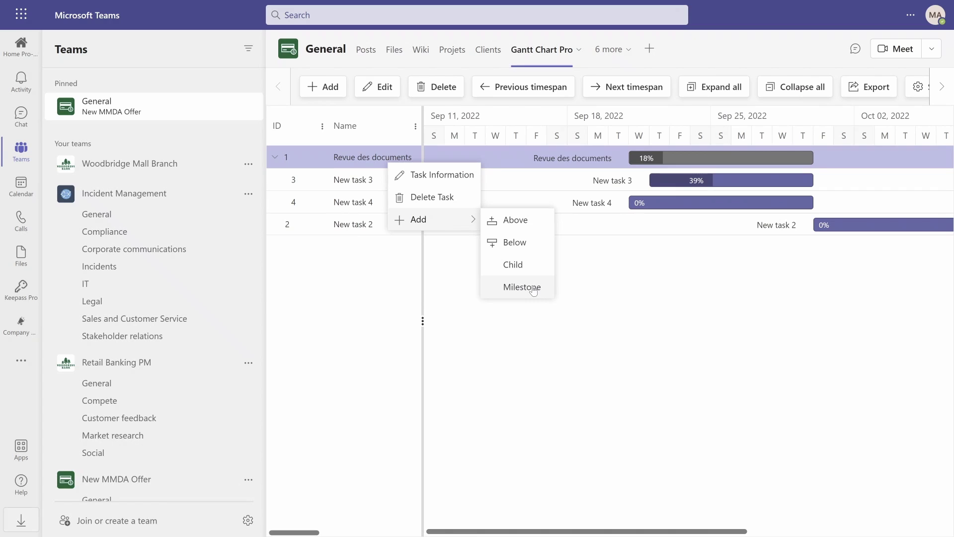
pyautogui.click(704, 316)
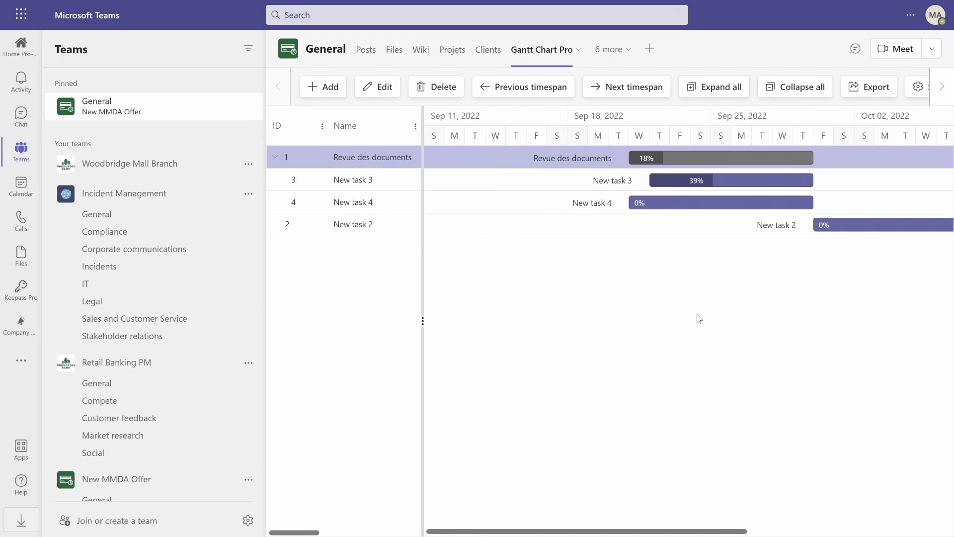
# Check which file formats the Gantt chart can be exported to, and leave the export options without exporting.
pyautogui.click(942, 87)
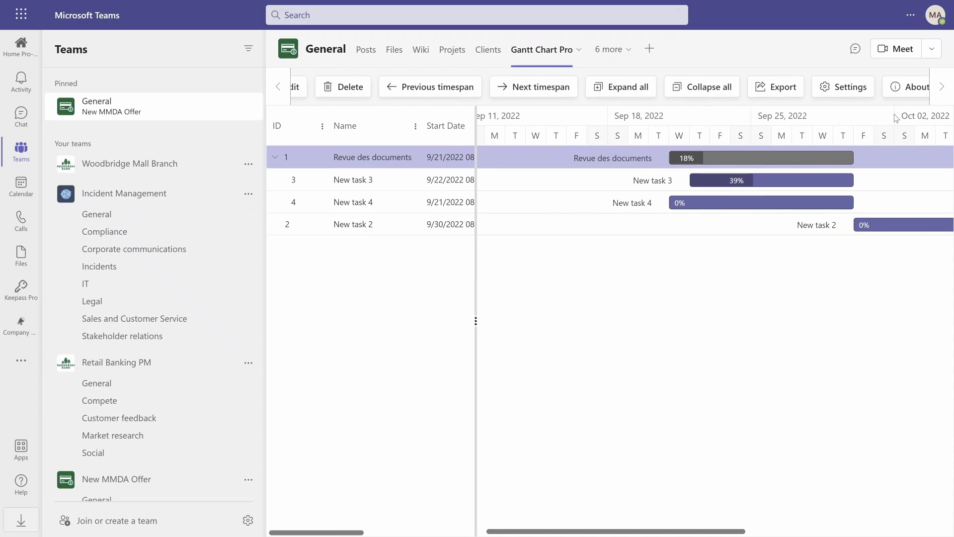
pyautogui.click(762, 90)
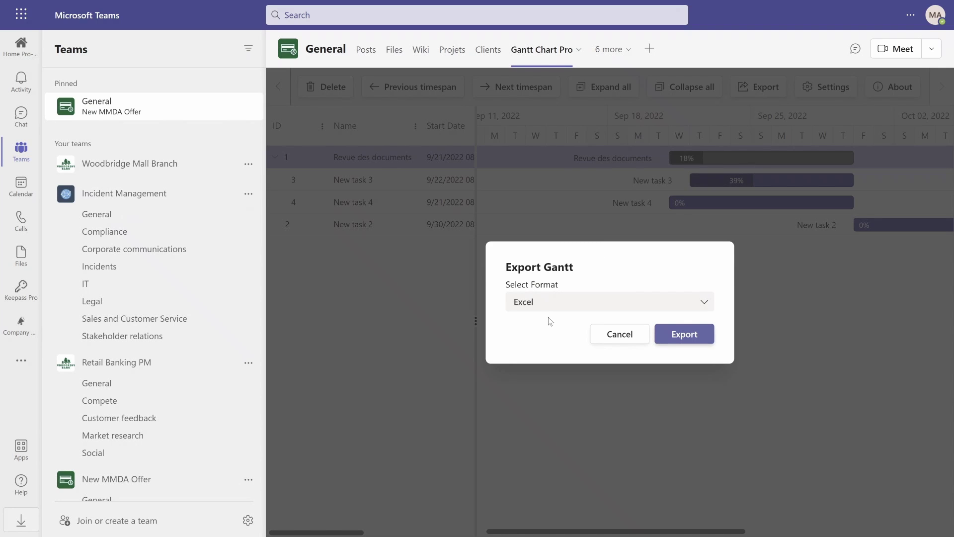
pyautogui.click(657, 304)
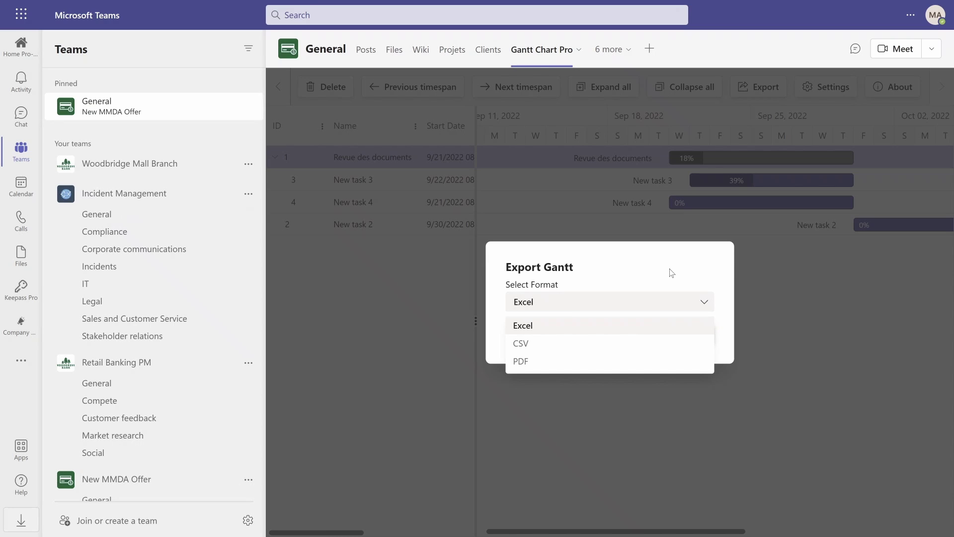
pyautogui.click(672, 272)
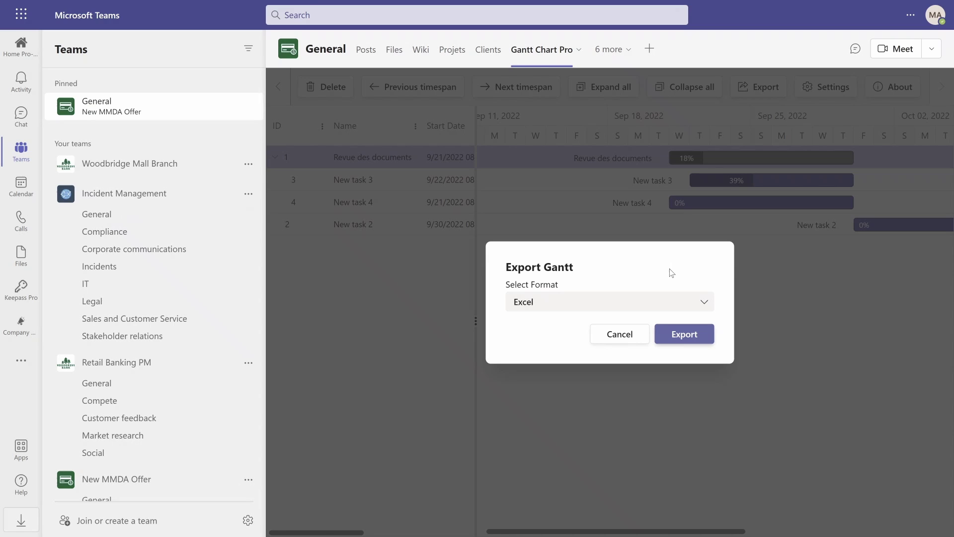
pyautogui.click(620, 334)
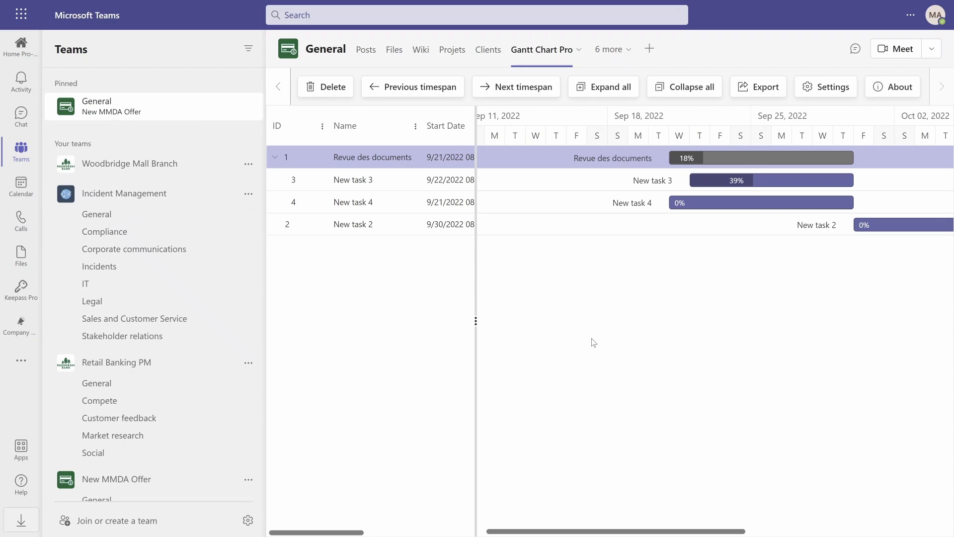
# Start a new conversation in the posts of the New MMDA Offer team's General channel.
pyautogui.click(366, 52)
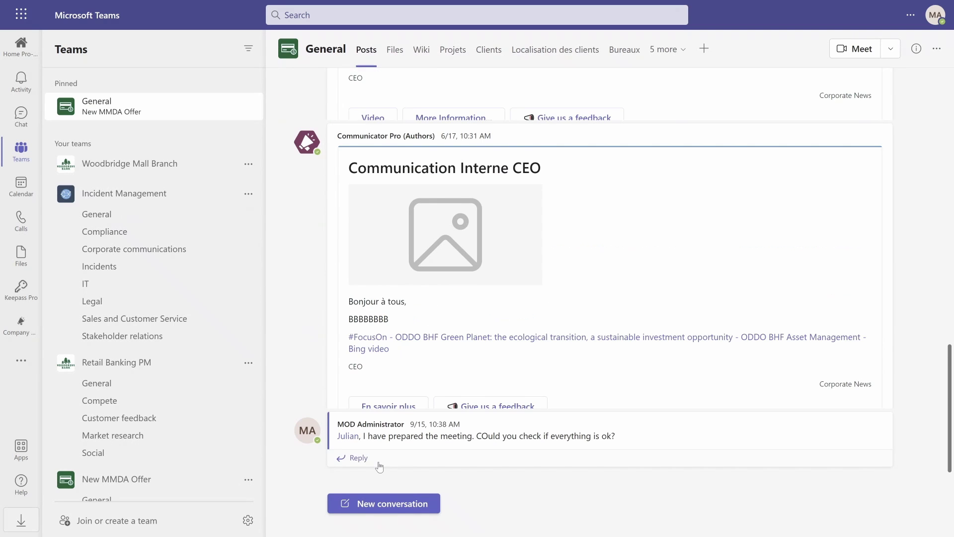
pyautogui.click(409, 504)
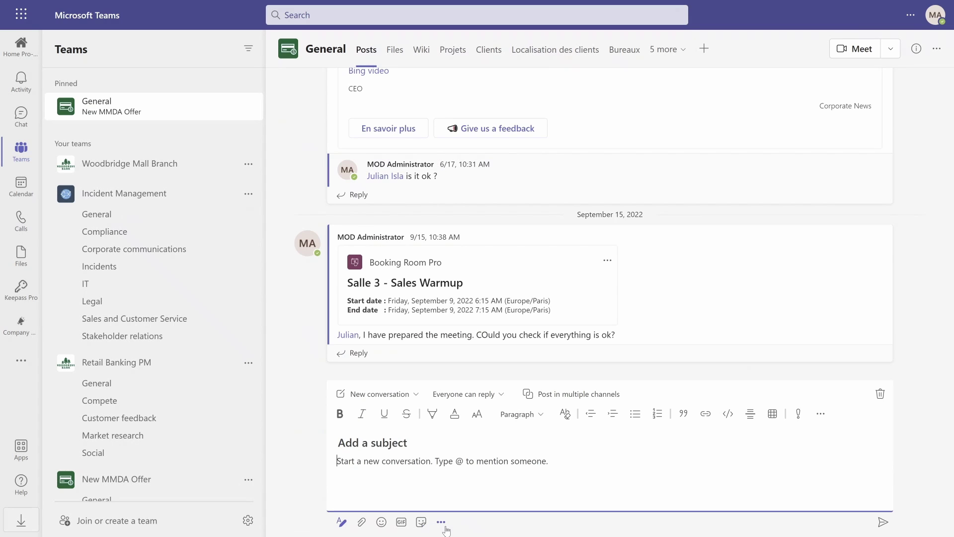